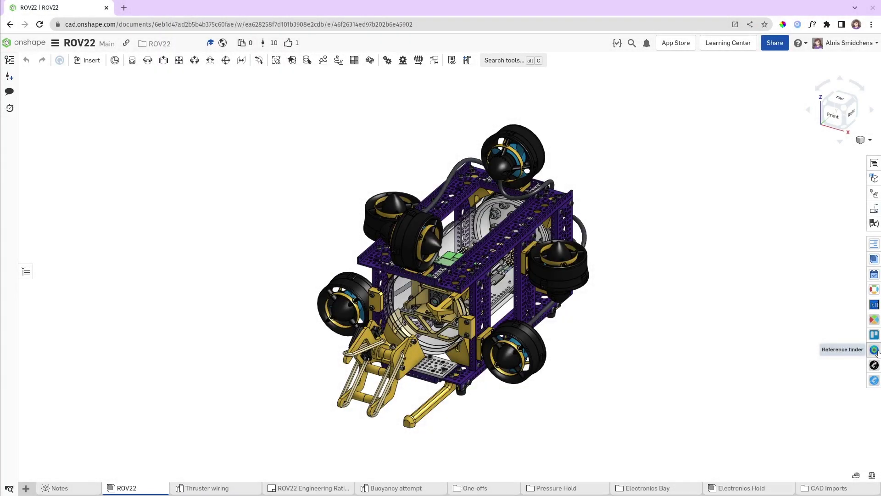
Open the Reference finder panel to list the Trello, Slack, Confluence, Jira and Google Drive items linked to ROV22.
{"action": "left_click", "coordinate": [874, 350]}
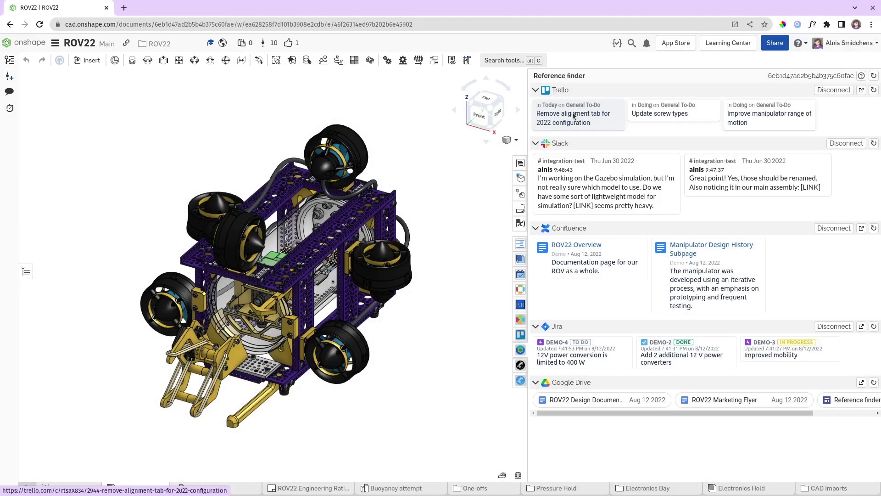
Review the linked Trello card, Slack message and Jira issue, then open the ROV22 Design Documentation Paper.
{"action": "left_click", "coordinate": [573, 114]}
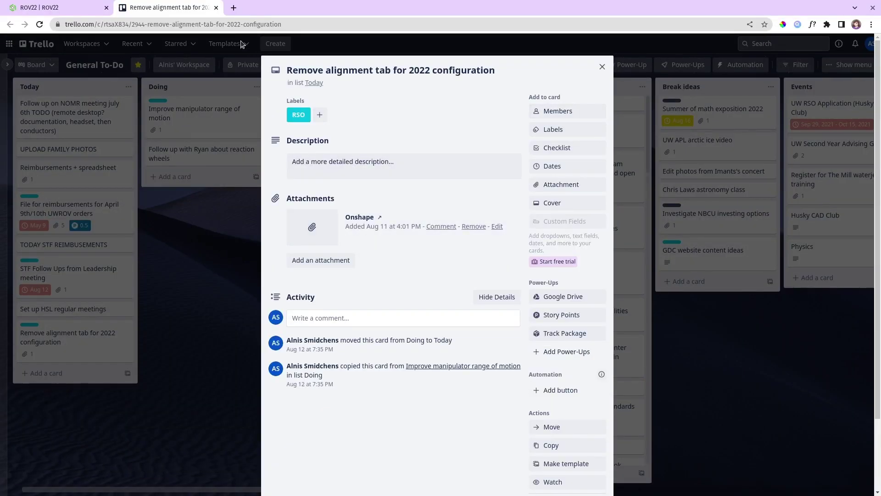
{"action": "left_click", "coordinate": [215, 8]}
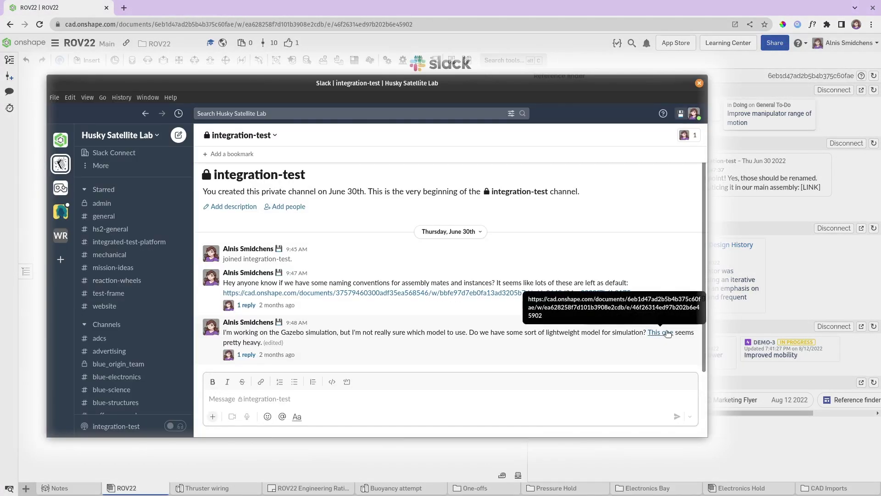
{"action": "left_click", "coordinate": [667, 333]}
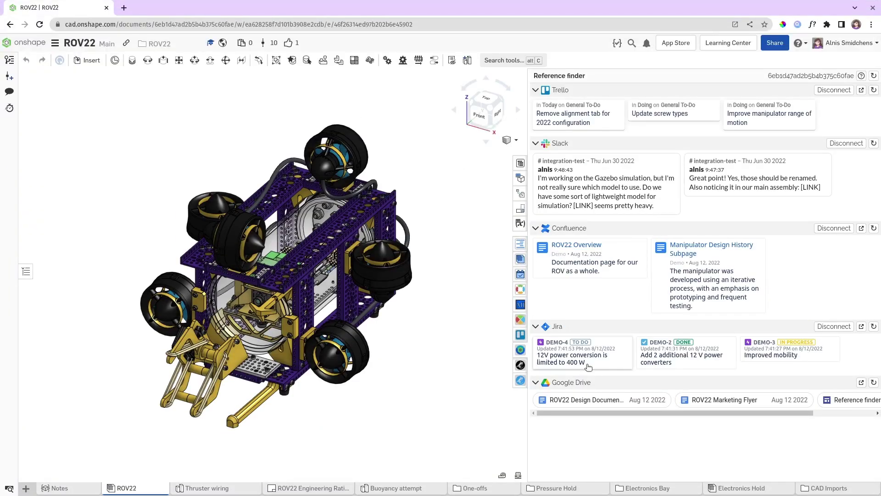
{"action": "left_click", "coordinate": [587, 366]}
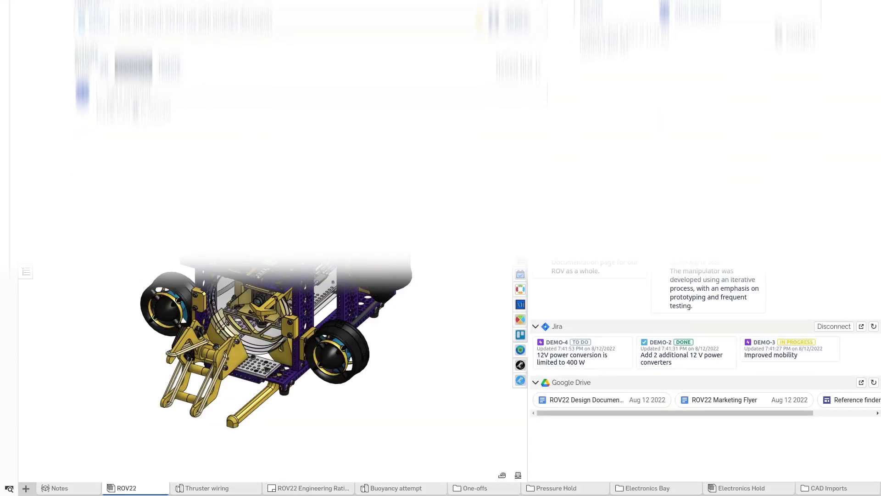
{"action": "left_click", "coordinate": [591, 401]}
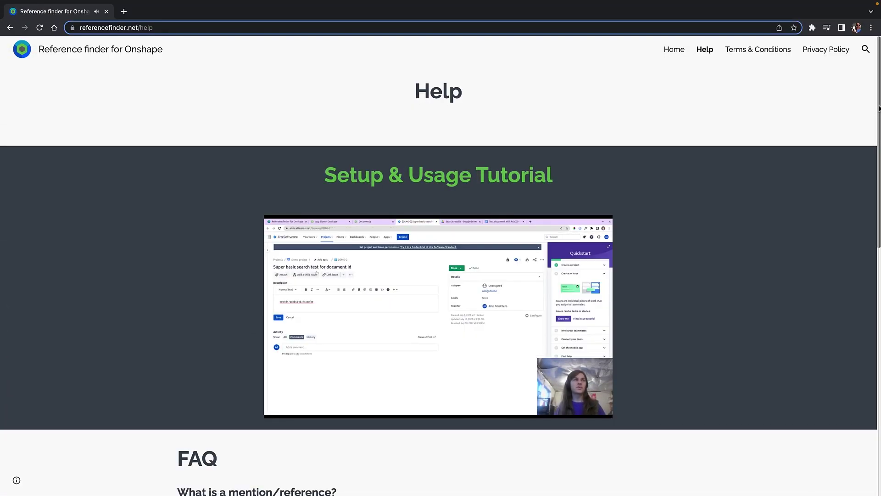
{"action": "scroll", "coordinate": [866, 194], "scroll_direction": "down", "scroll_amount": 4}
Scroll through the Help page's FAQ and Problems sections, then go to the Reference finder Home page.
{"action": "scroll", "coordinate": [867, 194], "scroll_direction": "down", "scroll_amount": 7}
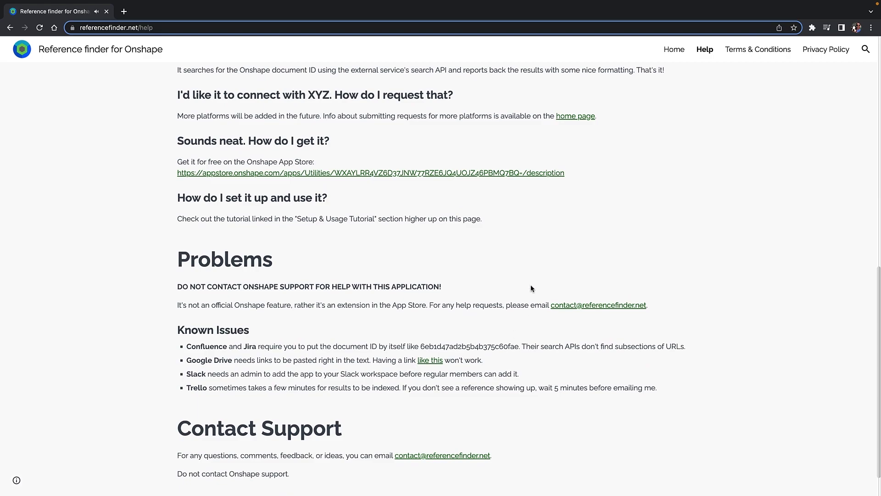
{"action": "left_click", "coordinate": [670, 55]}
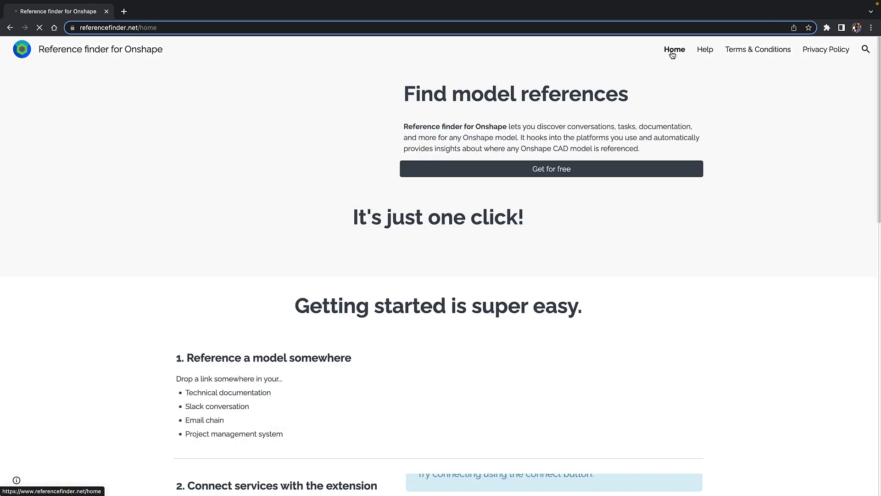
{"action": "scroll", "coordinate": [856, 314], "scroll_direction": "down", "scroll_amount": 4}
{"action": "scroll", "coordinate": [856, 313], "scroll_direction": "down", "scroll_amount": 10}
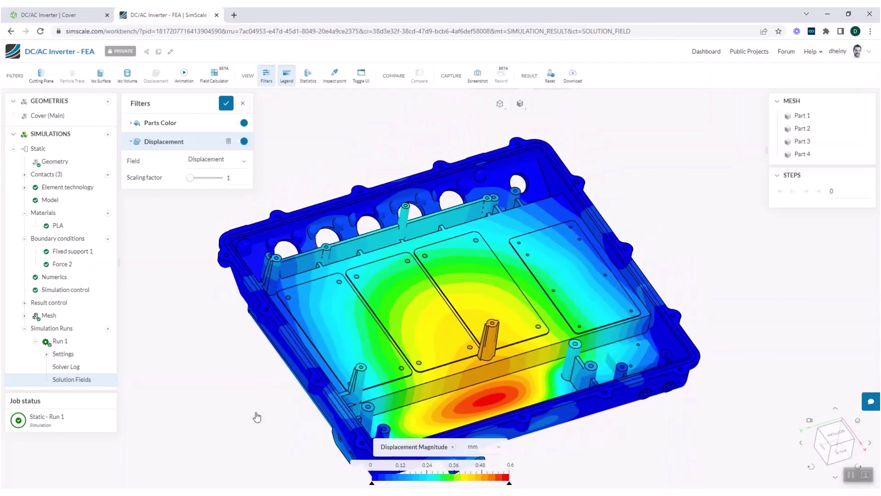
Orbit the enclosure result, compare Main with V1's four added ribs in Onshape, then return to SimScale.
{"action": "left_click_drag", "start_coordinate": [257, 417], "coordinate": [211, 205]}
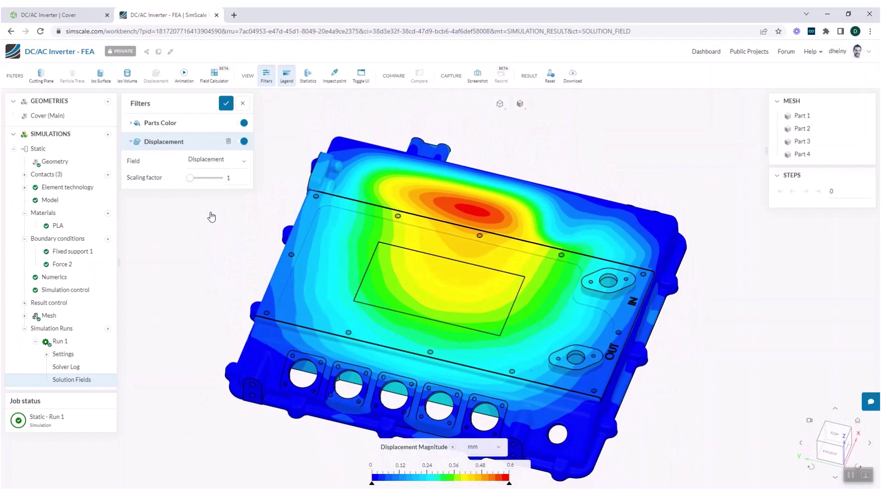
{"action": "left_click", "coordinate": [57, 16]}
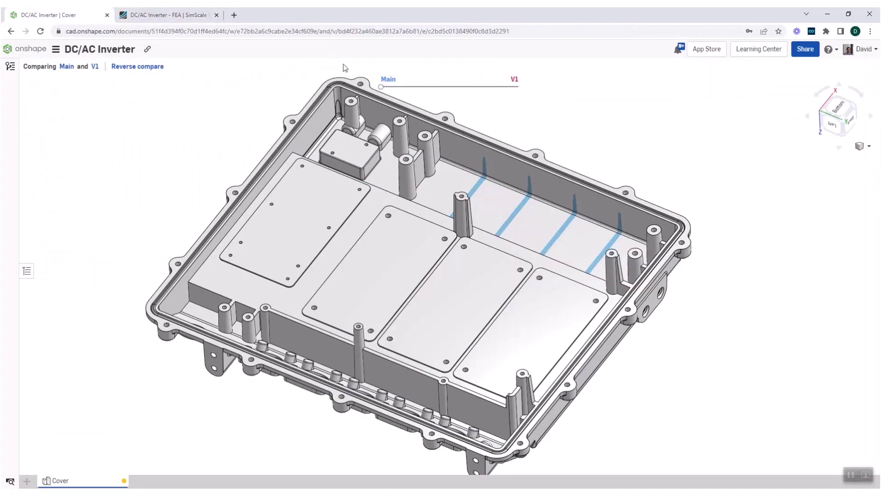
{"action": "left_click_drag", "start_coordinate": [381, 86], "coordinate": [444, 87]}
{"action": "left_click_drag", "start_coordinate": [502, 90], "coordinate": [559, 93]}
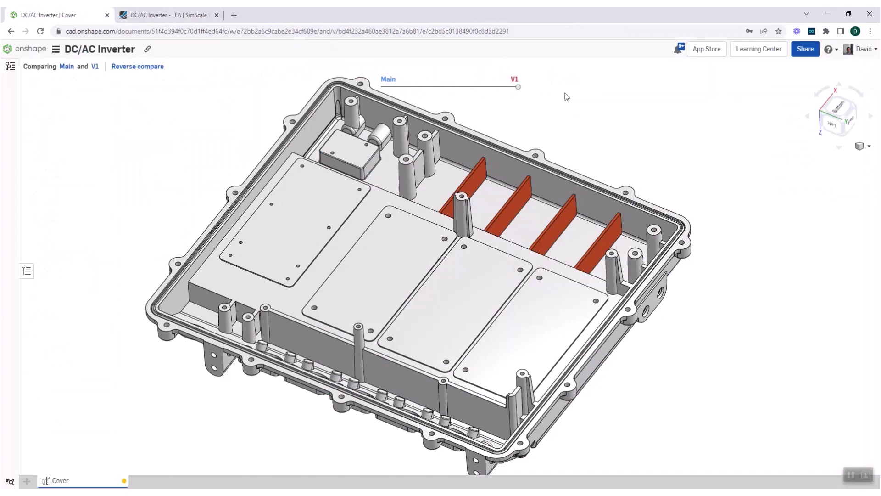
{"action": "left_click_drag", "start_coordinate": [517, 87], "coordinate": [539, 96]}
{"action": "left_click", "coordinate": [197, 19]}
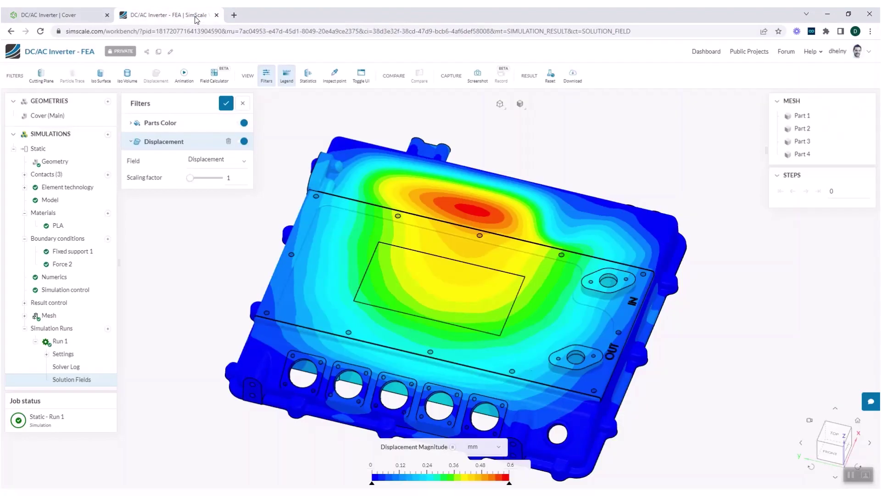
Import the Cover from the DC/AC Inverter Onshape document at version V1.
{"action": "left_click", "coordinate": [107, 102]}
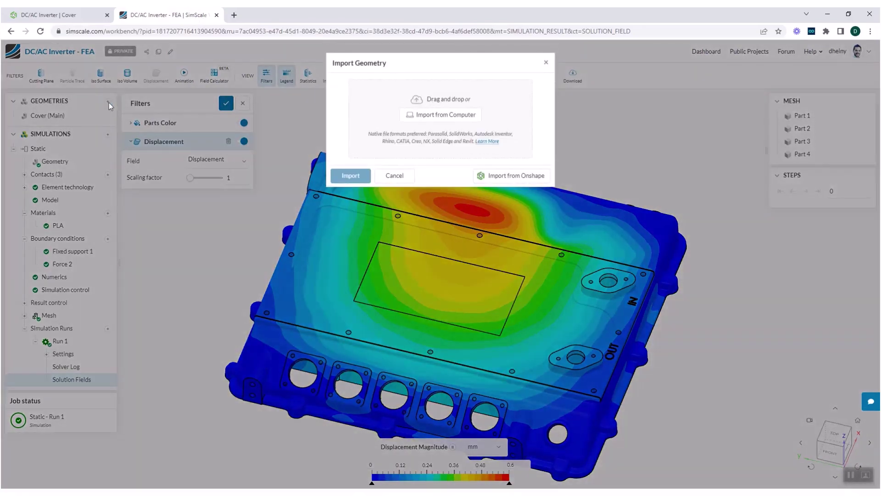
{"action": "left_click", "coordinate": [490, 176]}
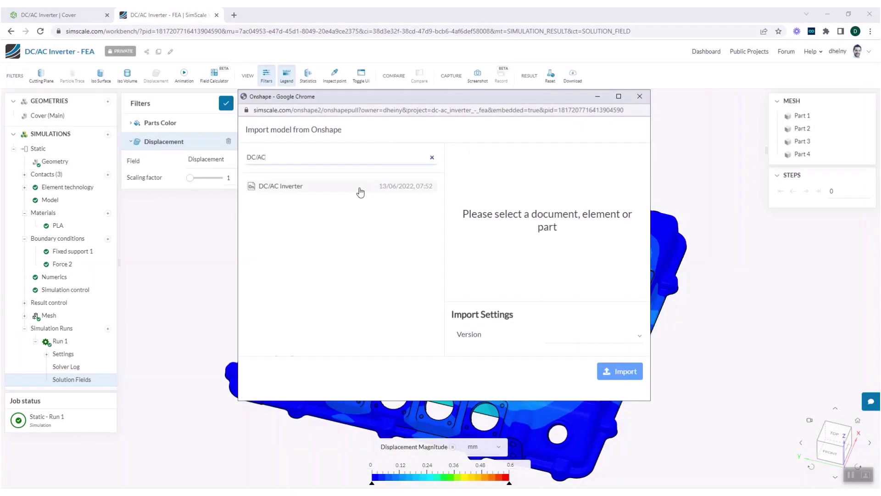
{"action": "left_click", "coordinate": [359, 191]}
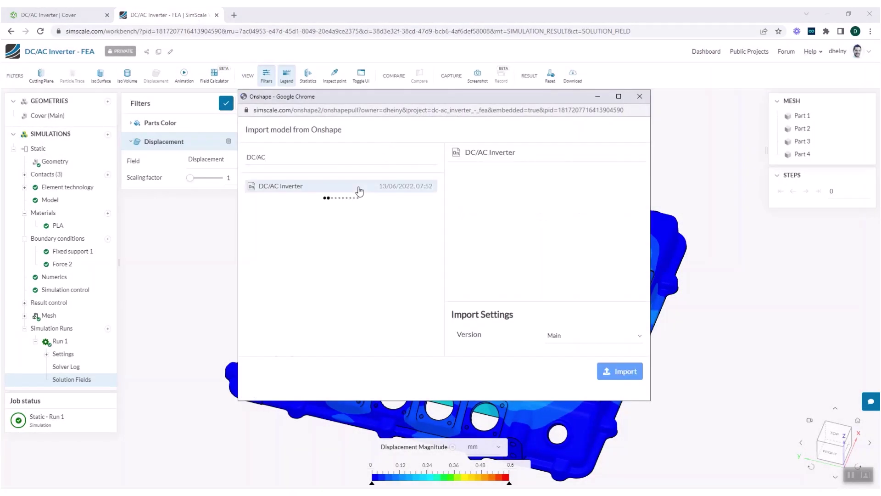
{"action": "left_click", "coordinate": [584, 340]}
{"action": "left_click", "coordinate": [582, 356]}
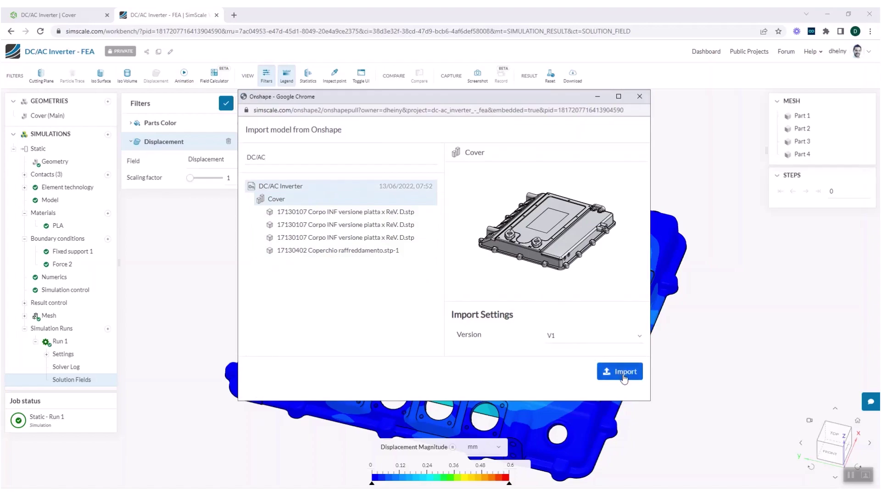
{"action": "left_click", "coordinate": [65, 128]}
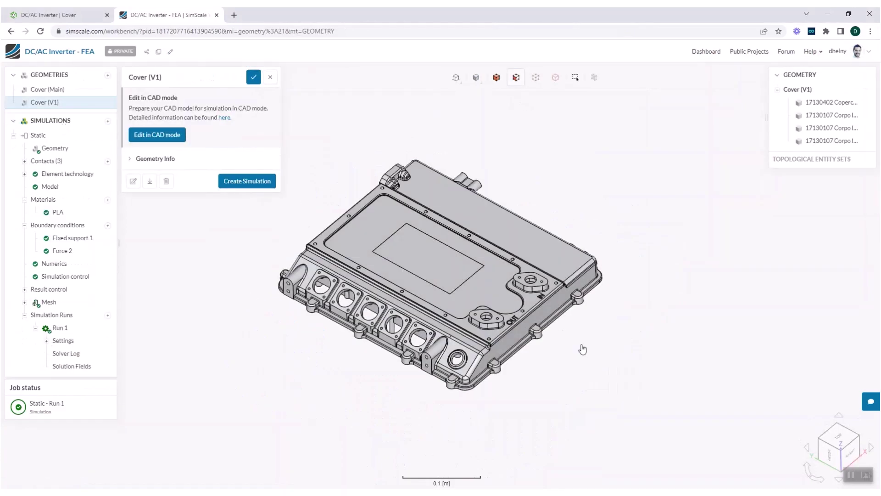
Assign Cover (V1) as the Static simulation's domain and create a new run.
{"action": "left_click", "coordinate": [64, 149]}
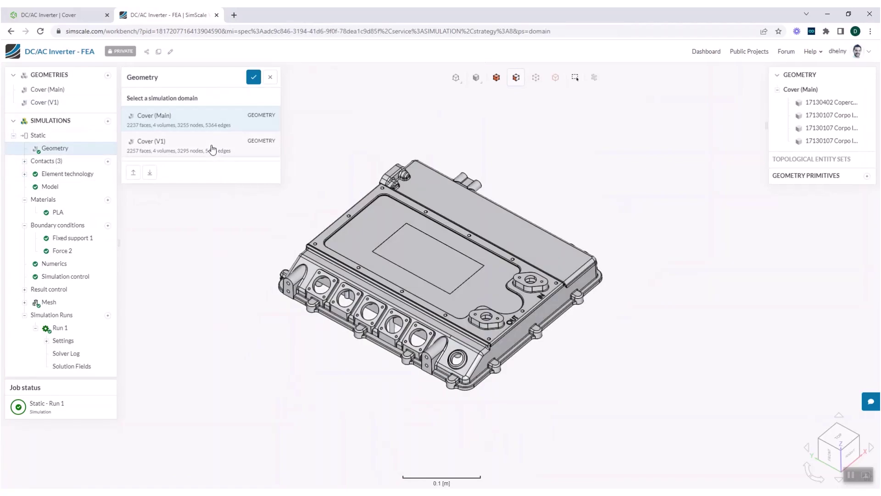
{"action": "left_click", "coordinate": [212, 149]}
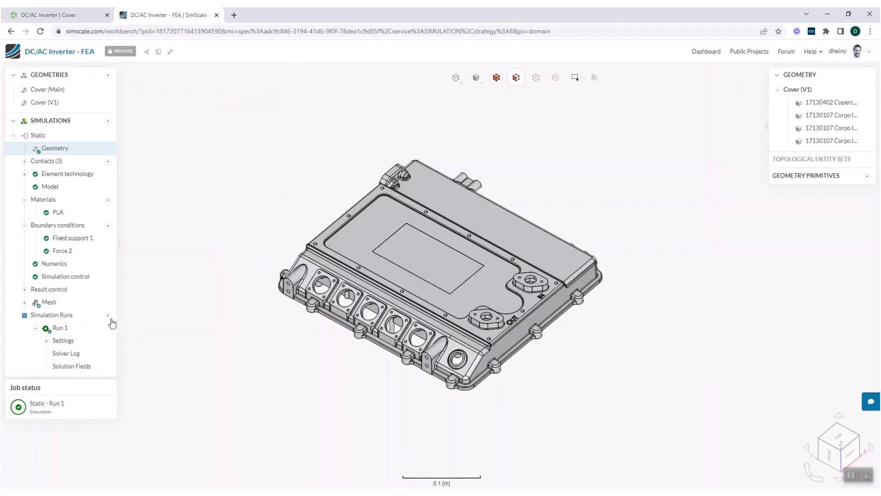
{"action": "left_click", "coordinate": [108, 315]}
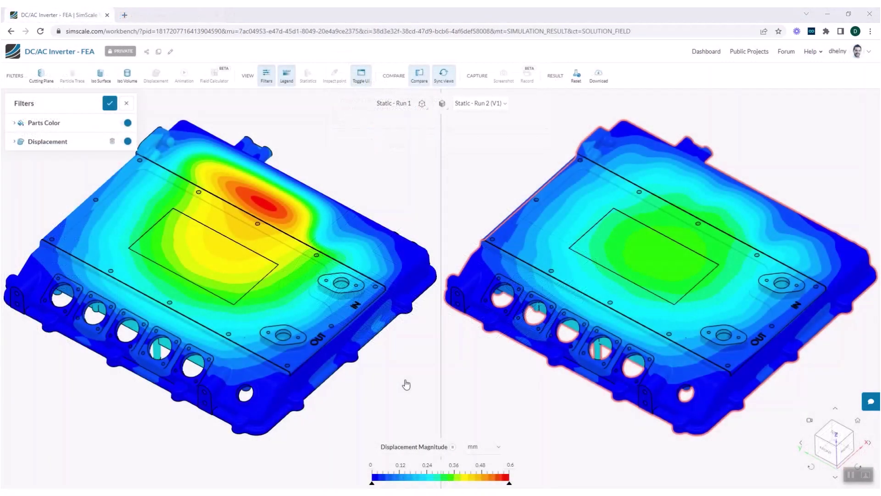
Orbit the synced Run 1 and Run 2 (V1) displacement views to compare their undersides.
{"action": "left_click_drag", "start_coordinate": [389, 370], "coordinate": [247, 291]}
{"action": "left_click_drag", "start_coordinate": [255, 252], "coordinate": [290, 238]}
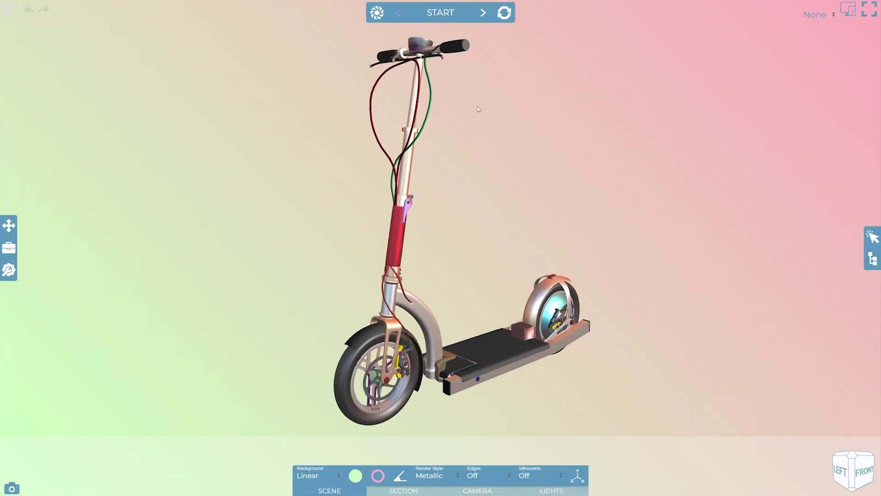
Show the step thumbnails, check Step 1's Popup settings, and play the scooter instructions to Step 3.
{"action": "left_click", "coordinate": [438, 14]}
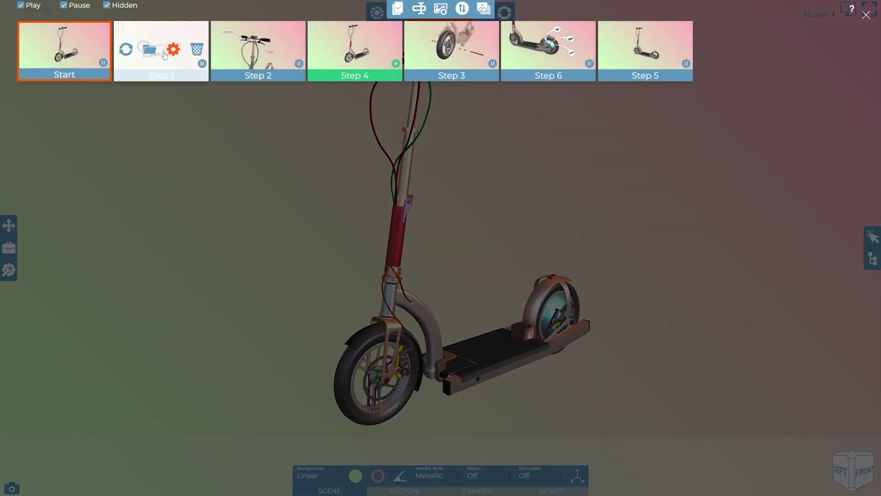
{"action": "left_click", "coordinate": [171, 50]}
{"action": "left_click", "coordinate": [545, 79]}
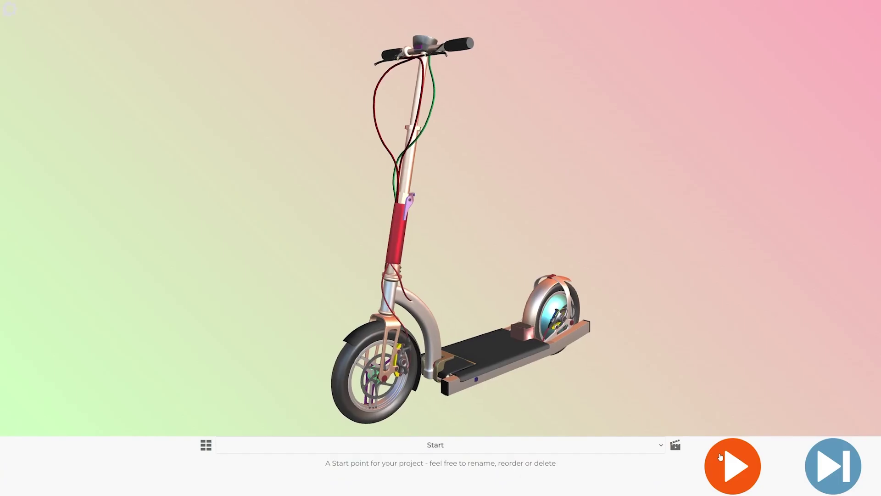
{"action": "left_click", "coordinate": [733, 465]}
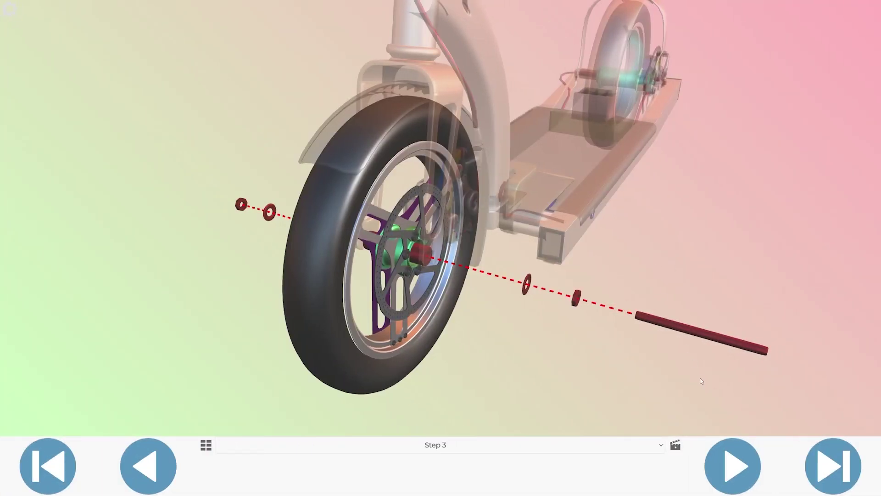
{"action": "left_click", "coordinate": [732, 465]}
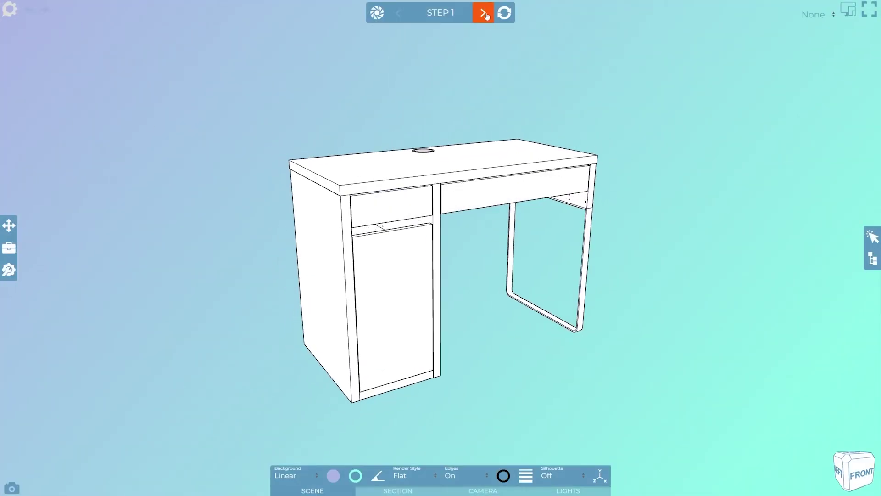
Advance the desk assembly instructions through Steps 2 to 6 and past the change log.
{"action": "left_click", "coordinate": [485, 16]}
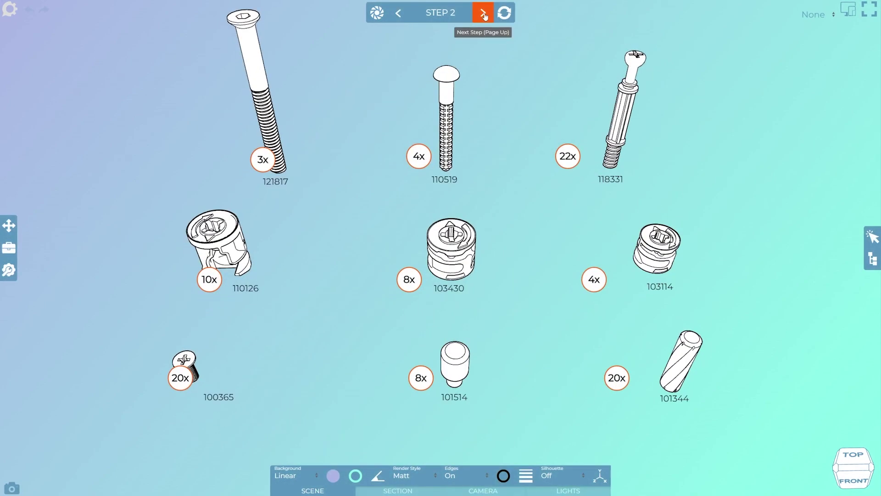
{"action": "left_click", "coordinate": [486, 16]}
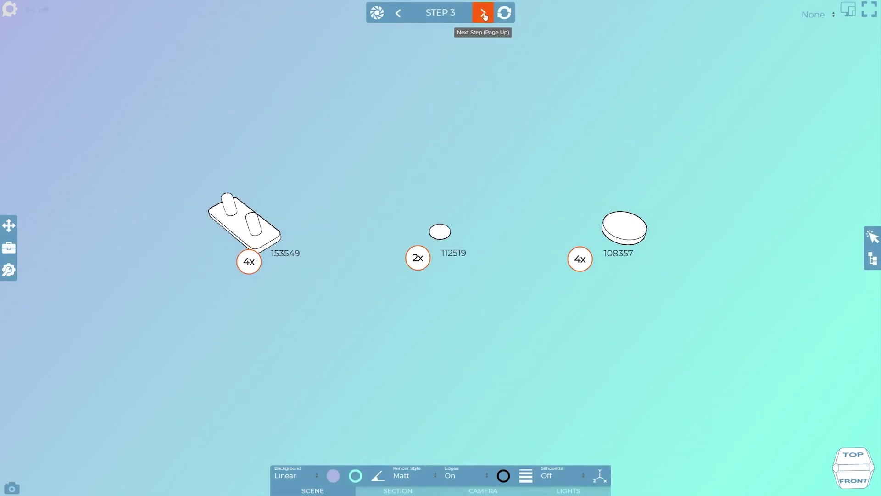
{"action": "left_click", "coordinate": [485, 17]}
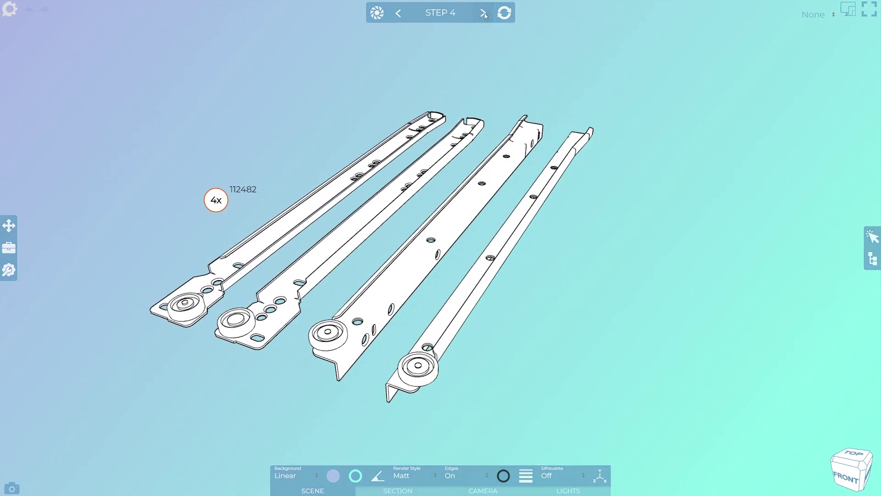
{"action": "left_click", "coordinate": [485, 16]}
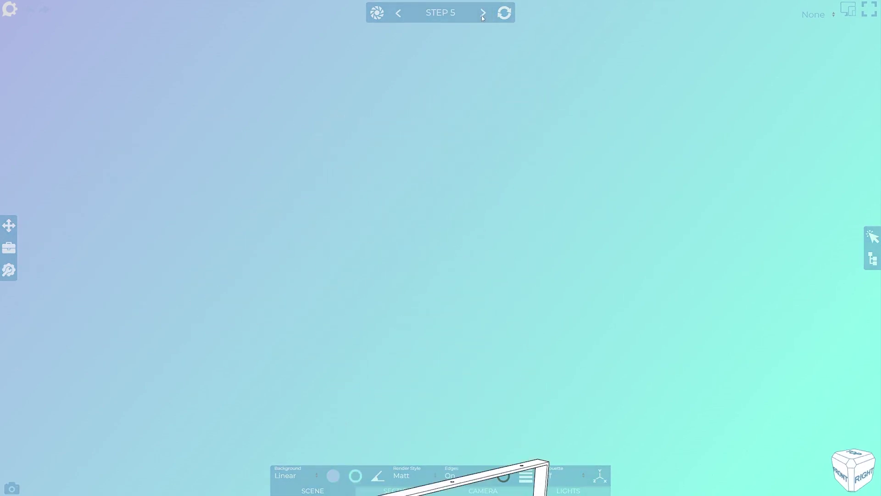
{"action": "left_click", "coordinate": [483, 14]}
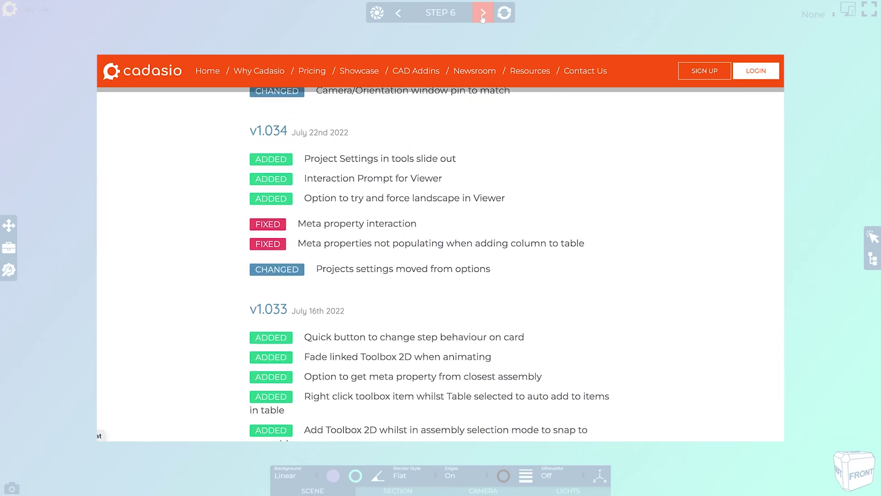
{"action": "left_click", "coordinate": [483, 14]}
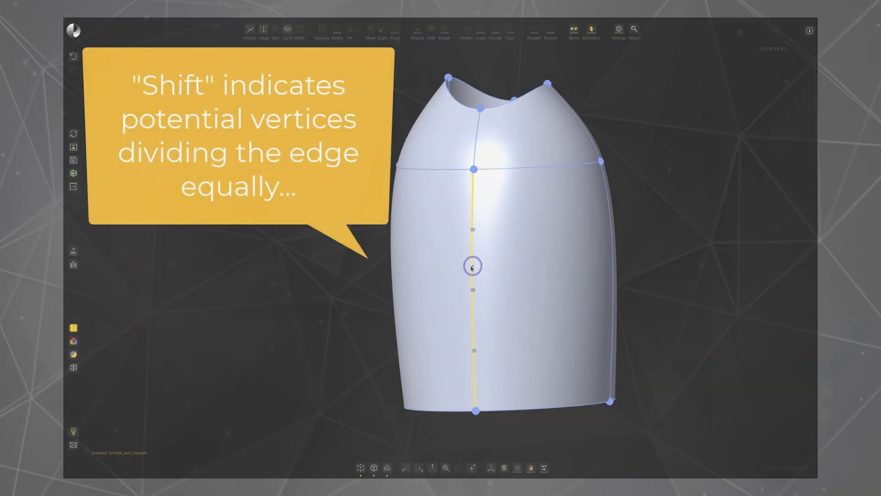
Add equally spaced vertices on the edge, set the blueprint distance to 800 mm, and flip the middle face.
{"action": "key", "text": "v"}
{"action": "middle_click_drag", "start_coordinate": [492, 263], "coordinate": [711, 299]}
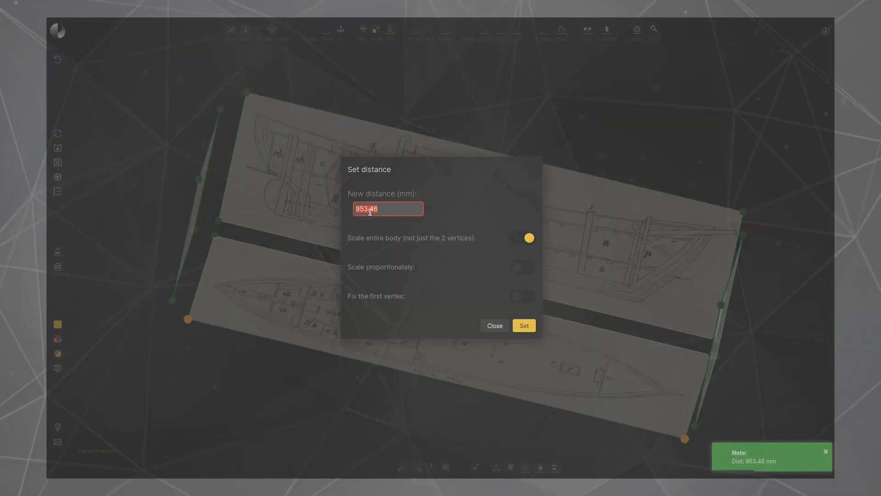
{"action": "type", "text": "800"}
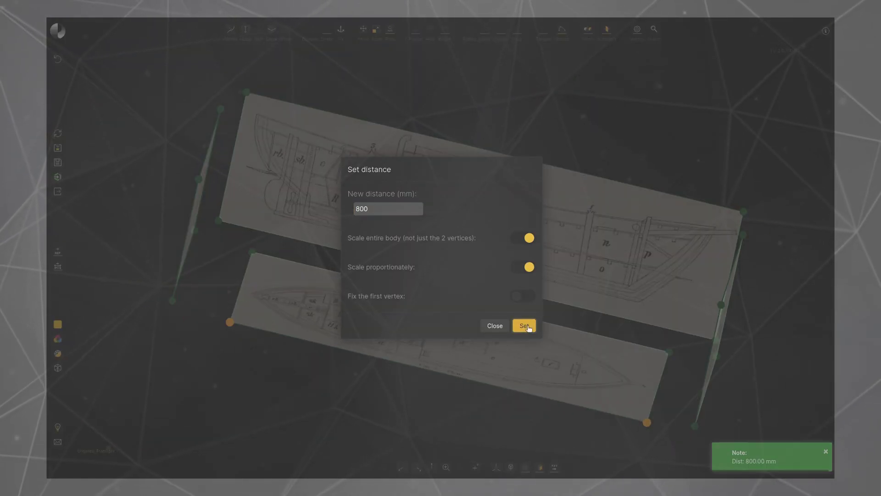
{"action": "left_click", "coordinate": [525, 326]}
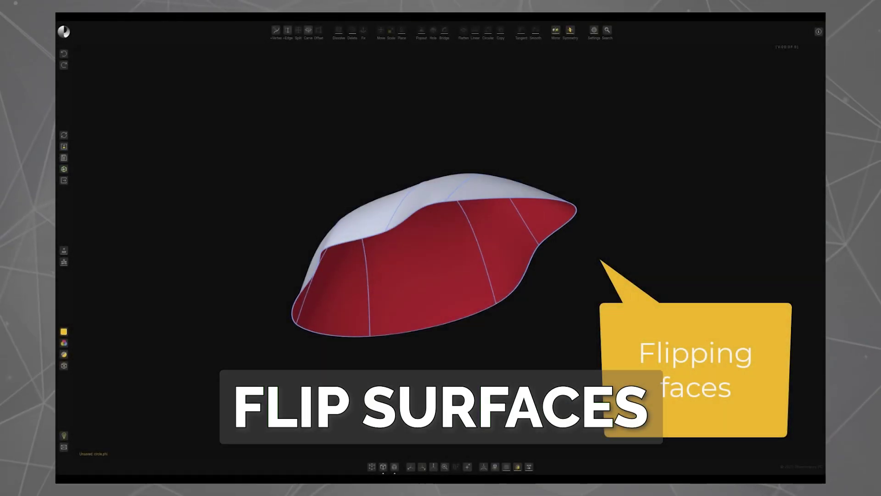
{"action": "left_click", "coordinate": [427, 266]}
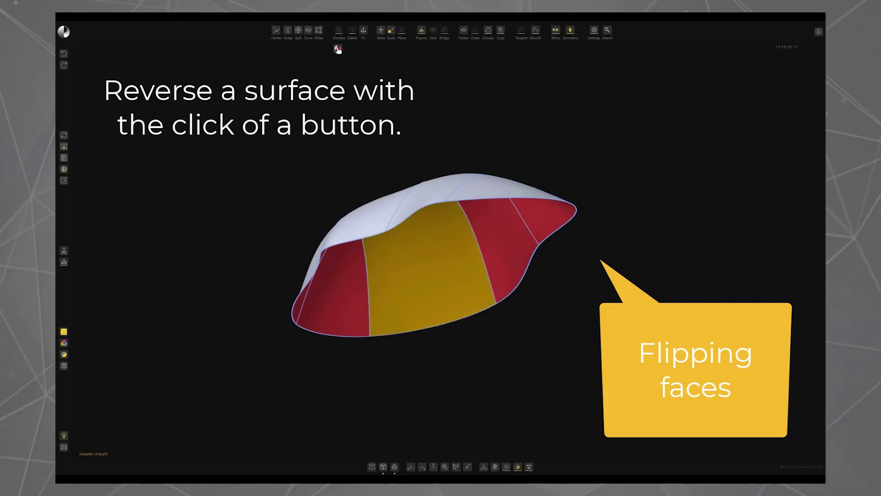
{"action": "left_click", "coordinate": [338, 50]}
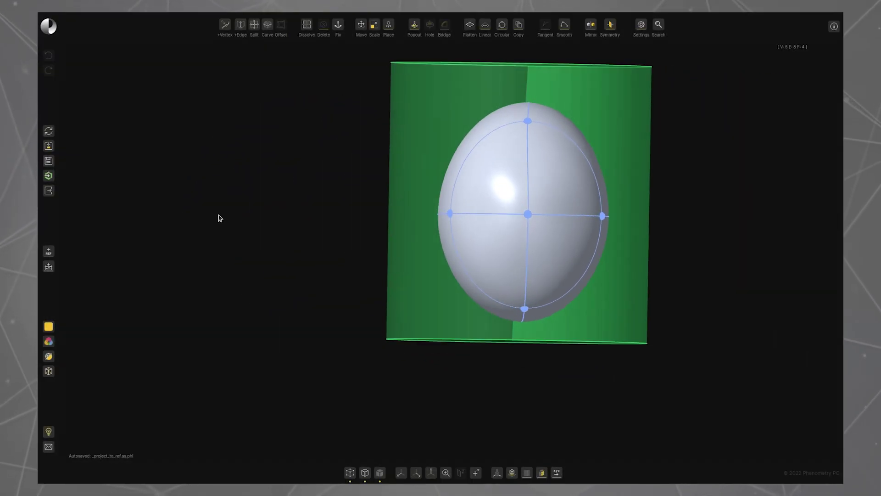
Project the selected edges onto reference faces along the current view direction, keeping the -0.1 offset.
{"action": "key", "text": "p"}
{"action": "left_click", "coordinate": [452, 214]}
{"action": "left_click", "coordinate": [454, 231]}
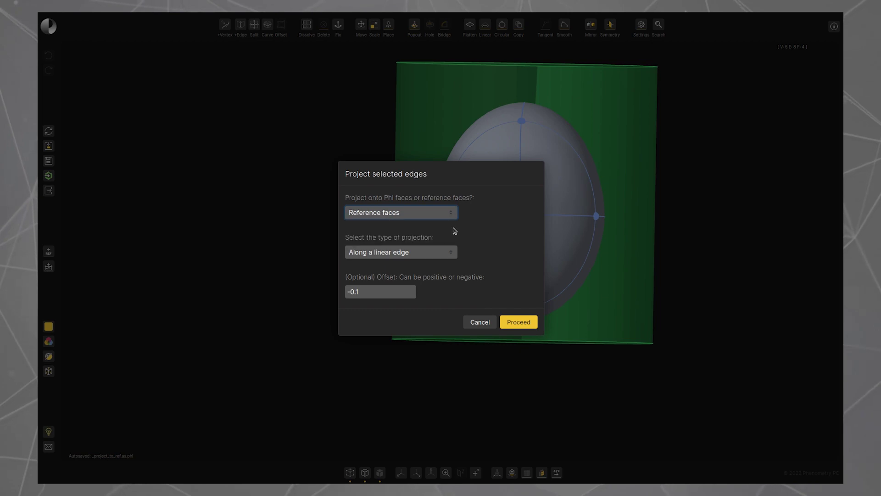
{"action": "left_click", "coordinate": [451, 250]}
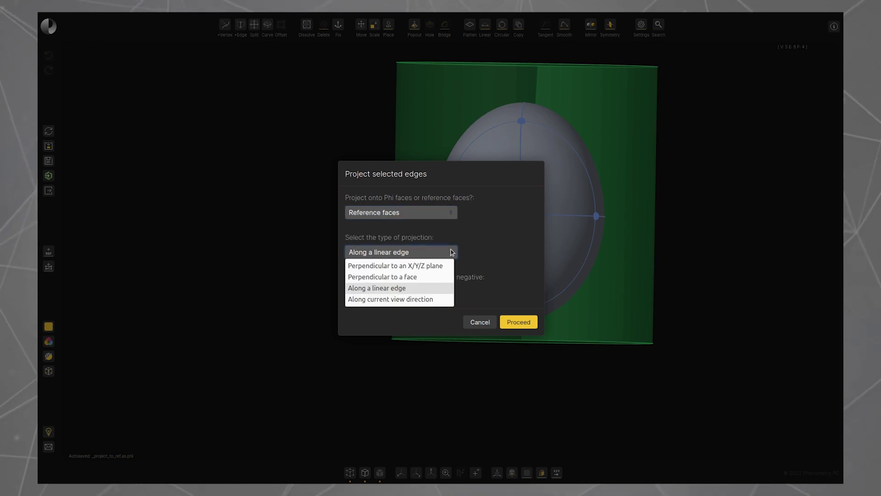
{"action": "left_click", "coordinate": [403, 300]}
{"action": "left_click", "coordinate": [399, 287]}
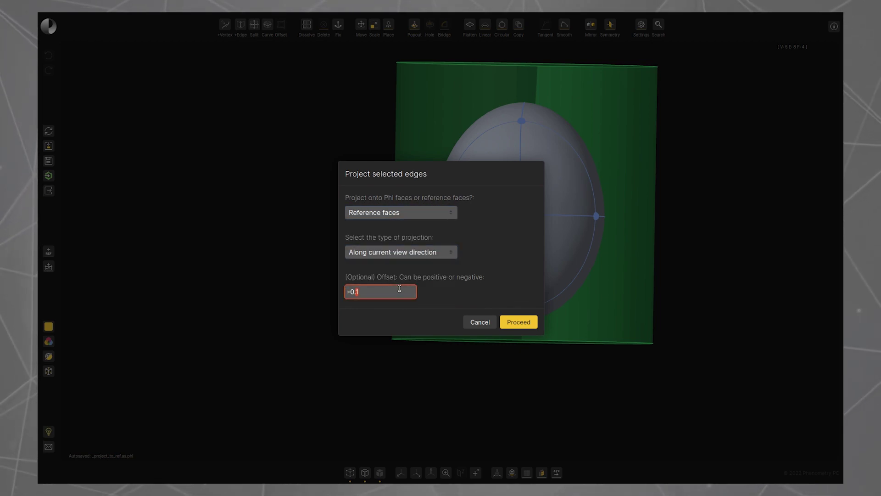
{"action": "left_click", "coordinate": [518, 322]}
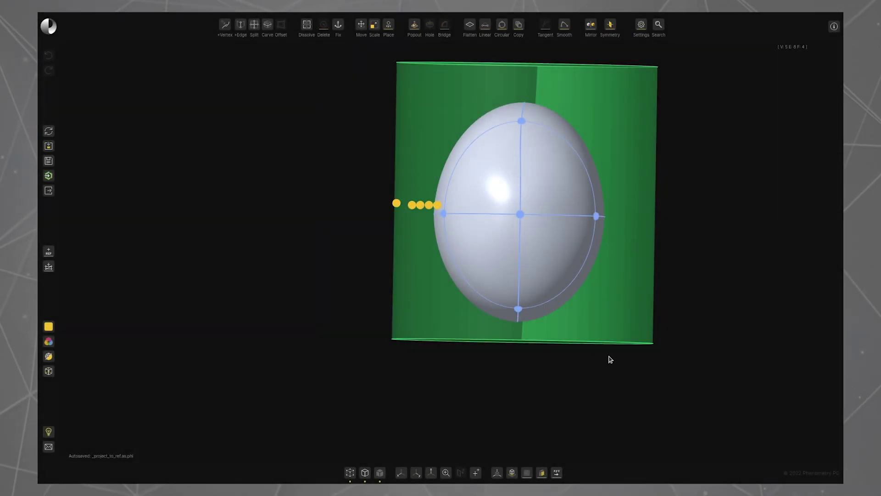
{"action": "middle_click_drag", "start_coordinate": [700, 299], "coordinate": [649, 357]}
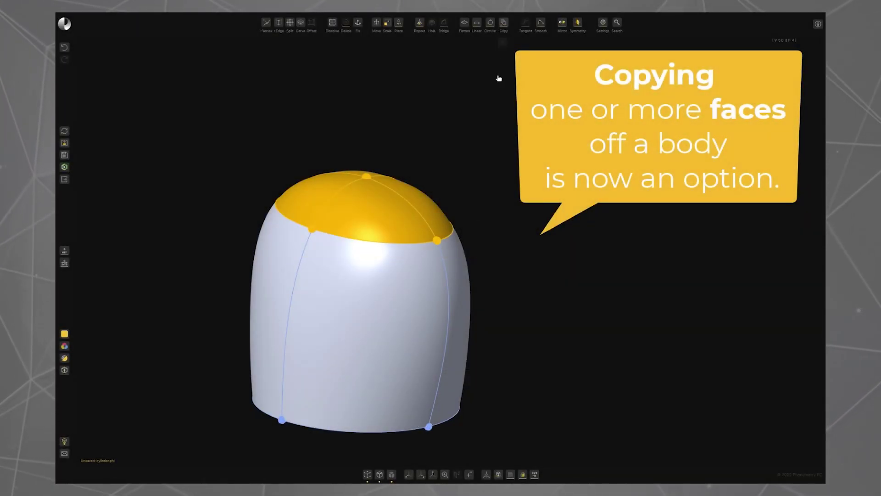
Lift a copy of the yellow top face straight up with Move (G) and confirm it.
{"action": "key", "text": "g"}
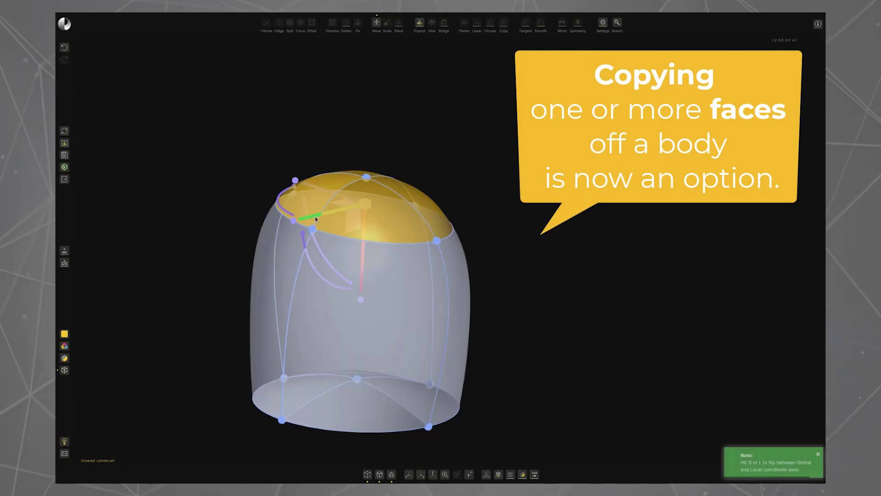
{"action": "left_click_drag", "start_coordinate": [363, 262], "coordinate": [430, 194]}
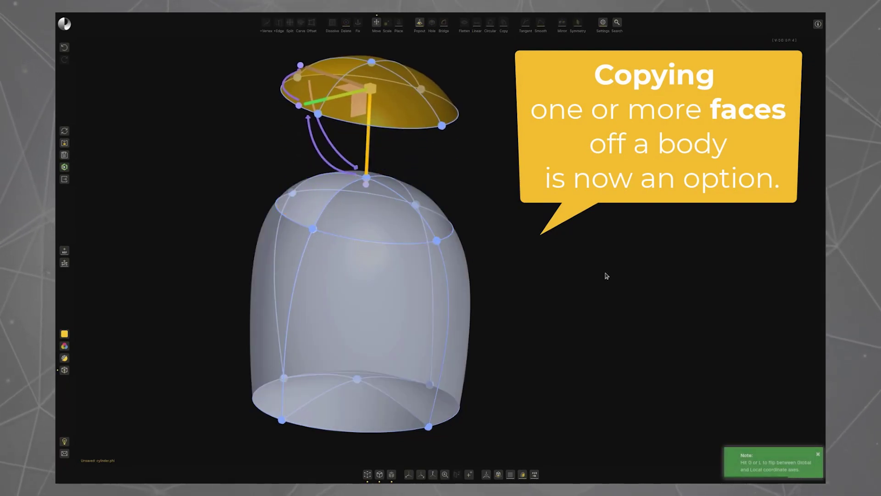
{"action": "key", "text": "Return"}
{"action": "middle_click_drag", "start_coordinate": [590, 269], "coordinate": [687, 284]}
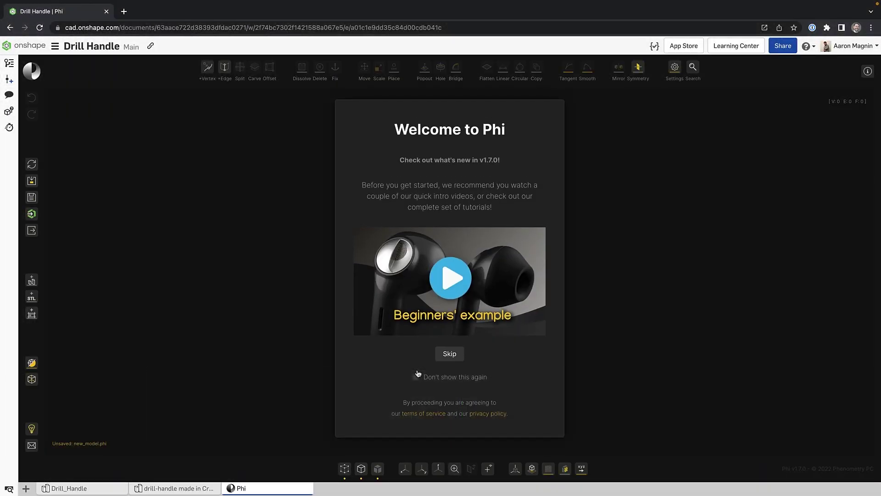
Skip the Phi welcome, close the model picker, and load tutorial 8 on smoothness and continuity.
{"action": "left_click", "coordinate": [455, 291]}
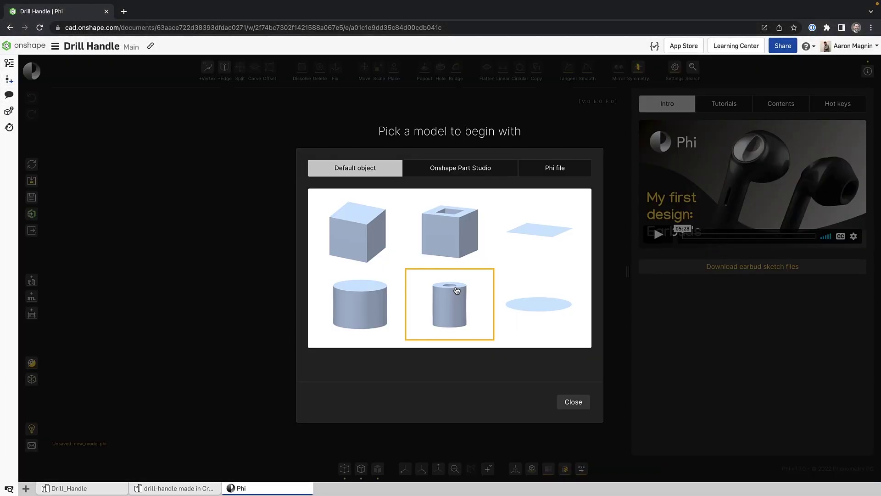
{"action": "left_click", "coordinate": [656, 236]}
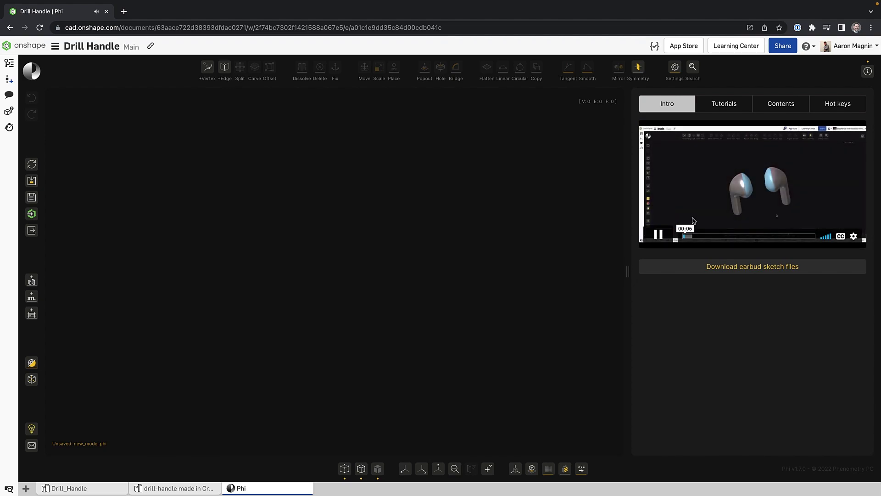
{"action": "left_click", "coordinate": [868, 73]}
{"action": "left_click", "coordinate": [868, 72]}
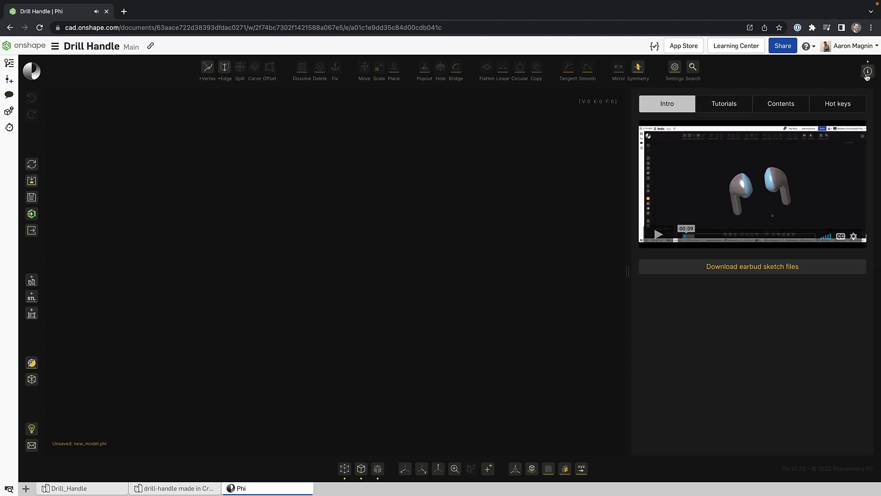
{"action": "left_click", "coordinate": [729, 106]}
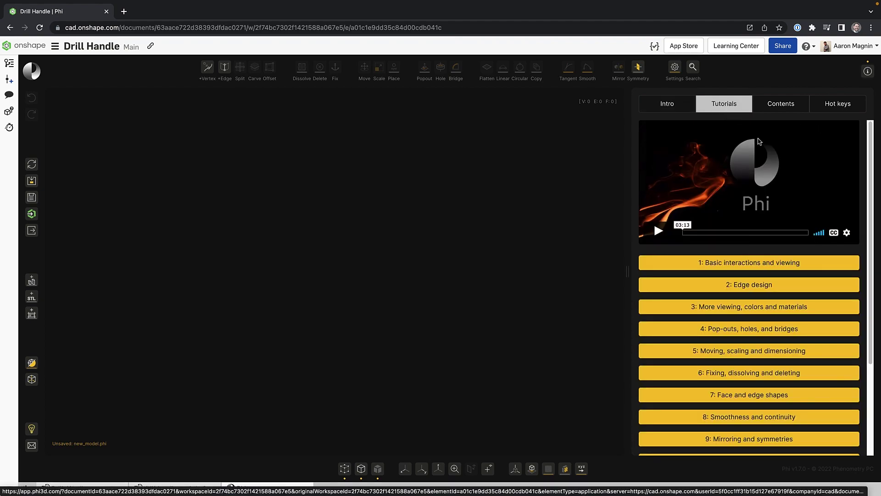
{"action": "scroll", "coordinate": [869, 207], "scroll_direction": "down", "scroll_amount": 2}
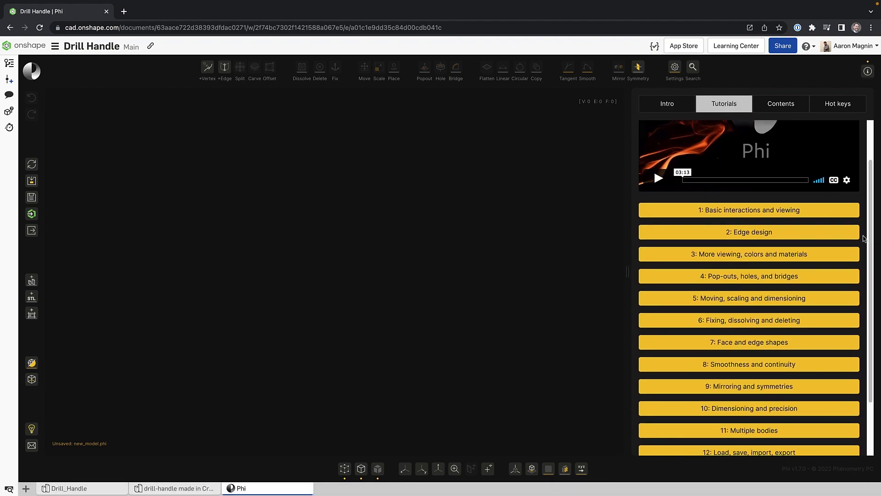
{"action": "left_click", "coordinate": [770, 365]}
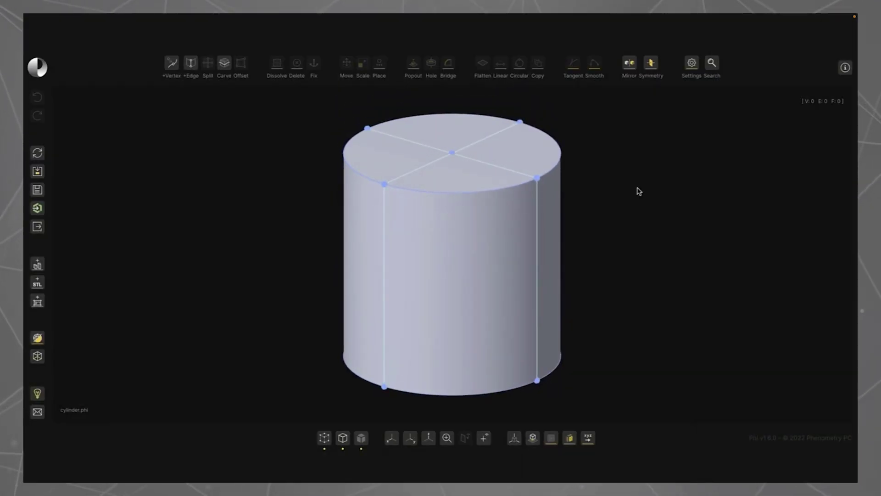
Snap the cube's corner vertex onto the cylinder edge, then snap the whole cube there instead.
{"action": "left_click", "coordinate": [691, 63]}
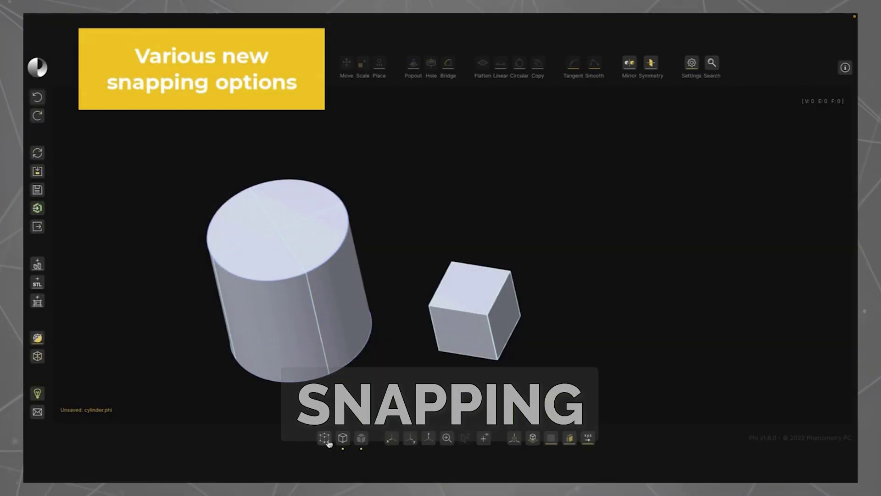
{"action": "left_click", "coordinate": [324, 437]}
{"action": "left_click", "coordinate": [428, 305]}
{"action": "left_click", "coordinate": [379, 63]}
{"action": "left_click", "coordinate": [379, 112]}
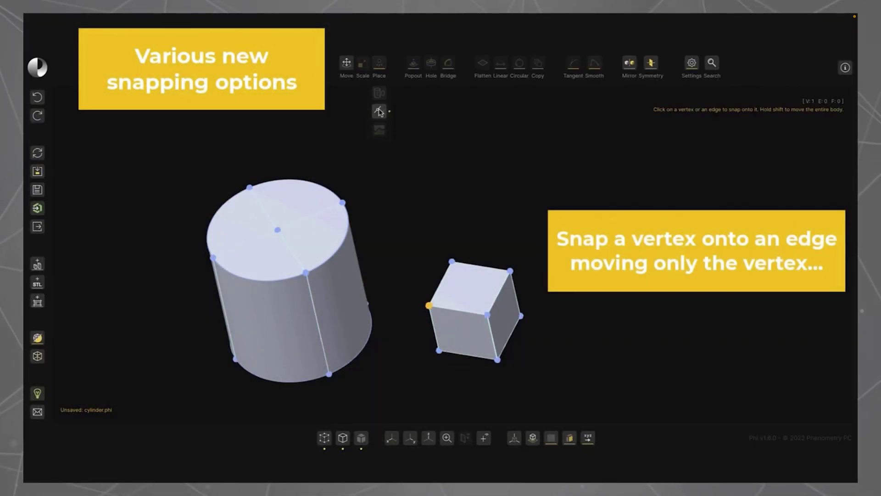
{"action": "left_click", "coordinate": [317, 320]}
{"action": "key", "text": "ctrl+z"}
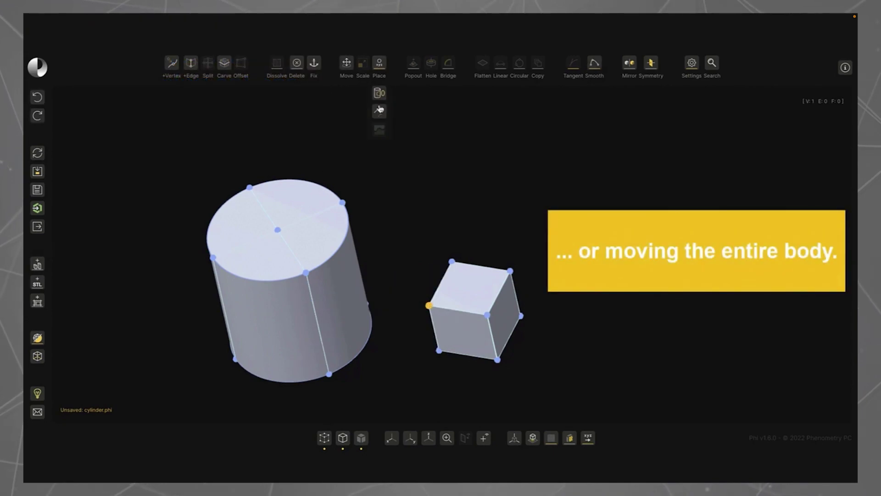
{"action": "left_click", "coordinate": [320, 323], "text": "shift"}
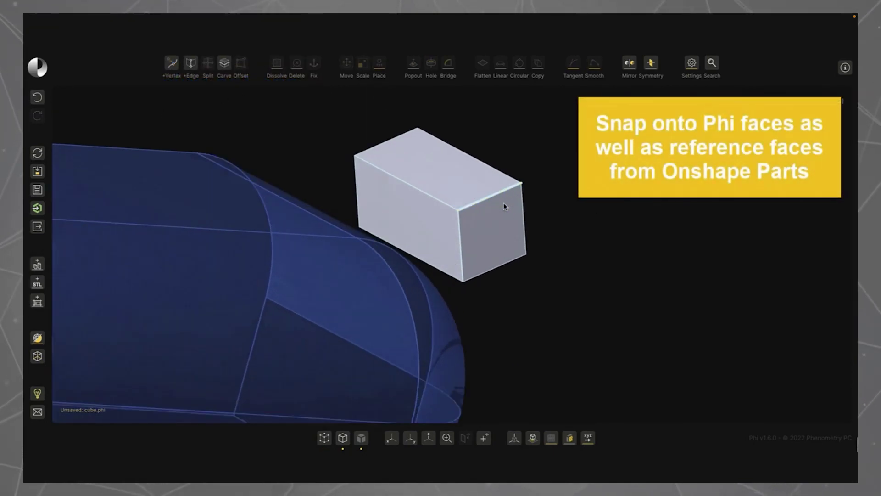
Snap the box's front face onto the rounded end face and hide the blue reference body.
{"action": "left_click", "coordinate": [401, 228]}
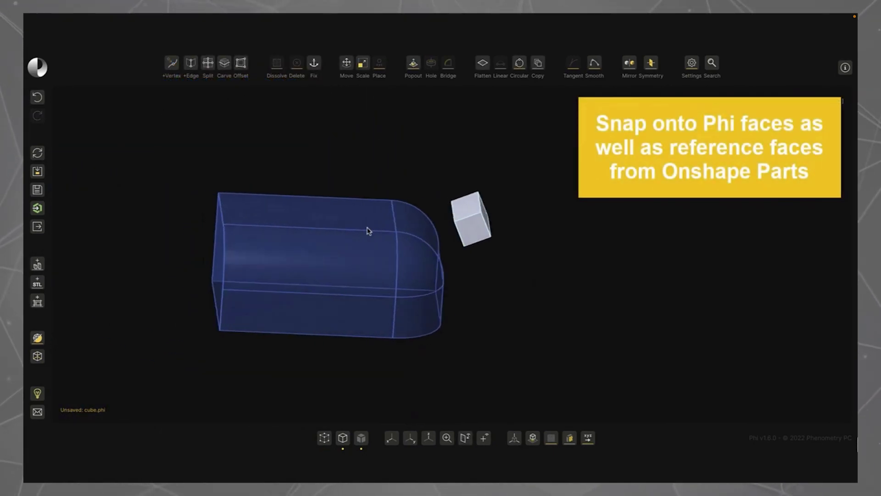
{"action": "left_click", "coordinate": [381, 64]}
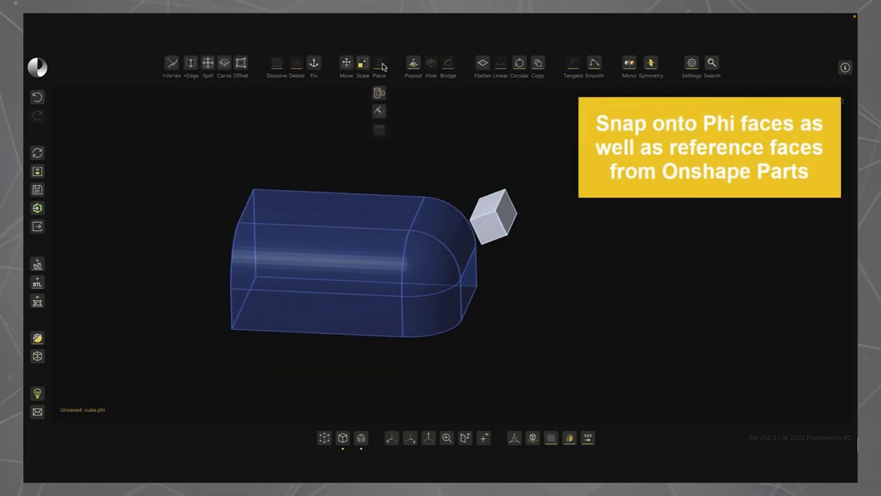
{"action": "left_click", "coordinate": [378, 111]}
{"action": "left_click", "coordinate": [446, 222]}
{"action": "left_click", "coordinate": [76, 264]}
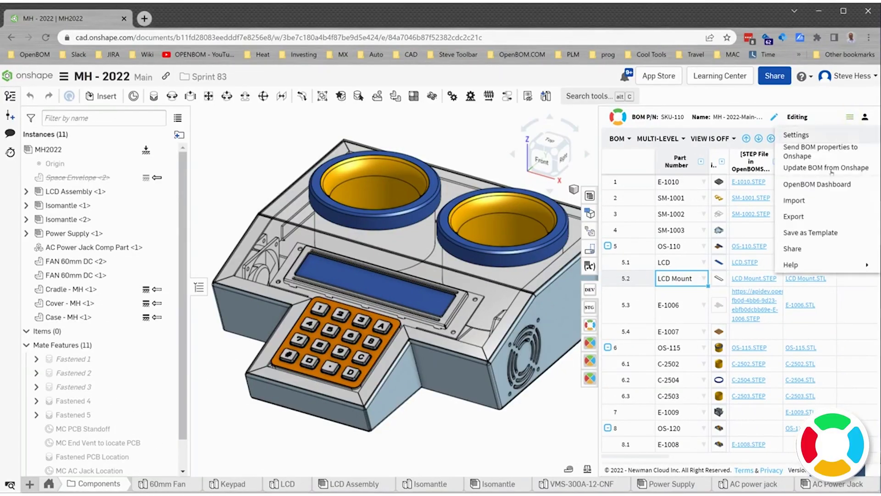
Export the BOM as a PDF in a ZIP with the STEP and STL files, then open the PDF.
{"action": "left_click", "coordinate": [817, 216]}
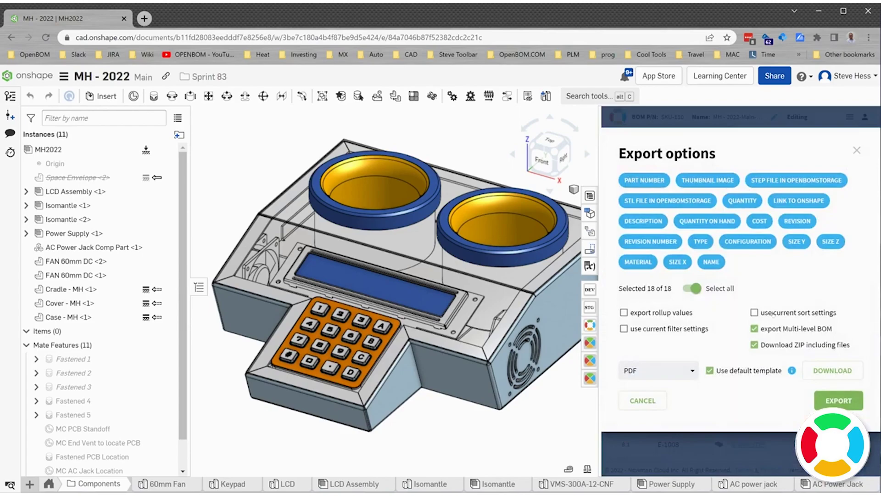
{"action": "left_click", "coordinate": [844, 401]}
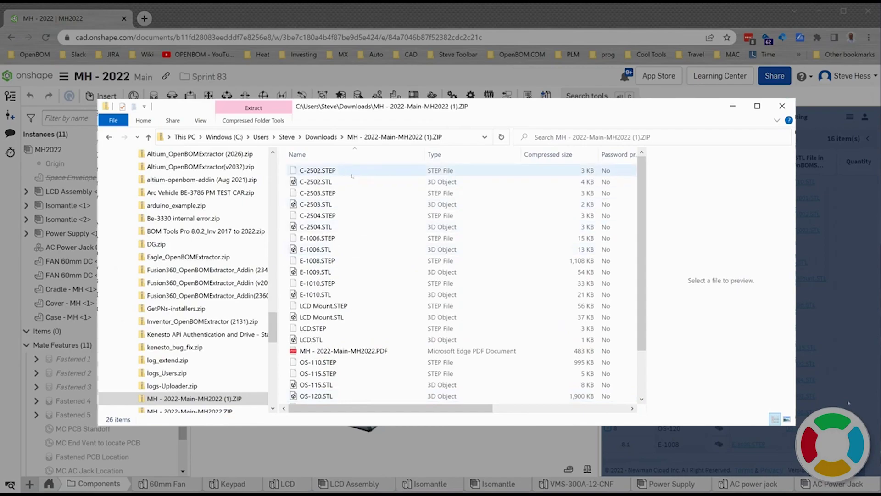
{"action": "double_click", "coordinate": [350, 351]}
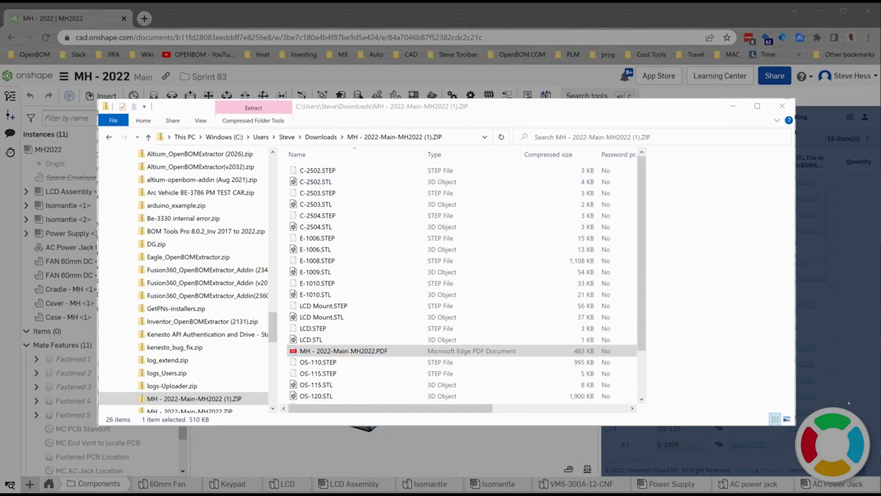